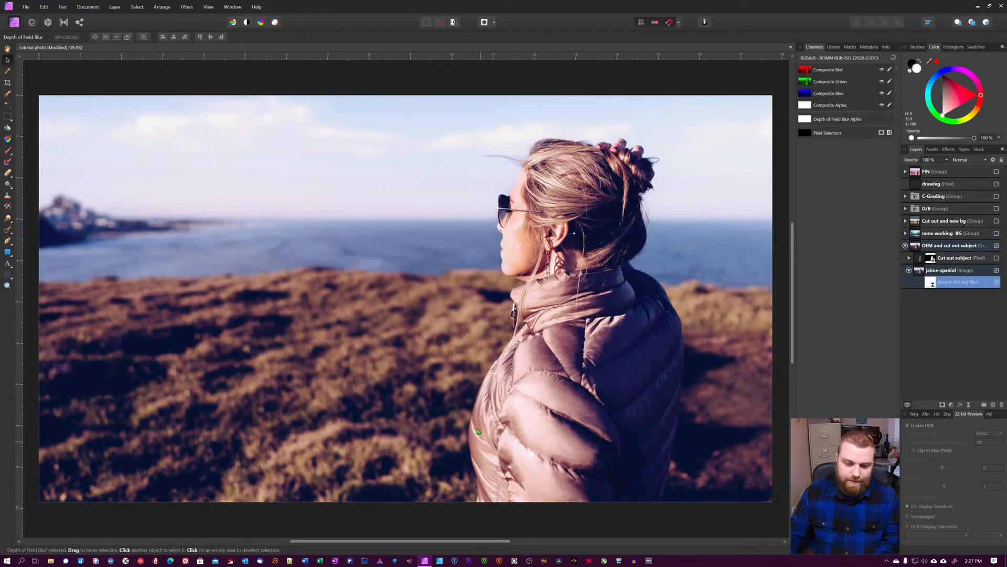
# Inspect the Depth of Field Blur up close, toggling the filter and the Cut out and new bg group to compare.
pyautogui.hotkey('ctrl', '+')
pyautogui.hotkey('ctrl', '+')
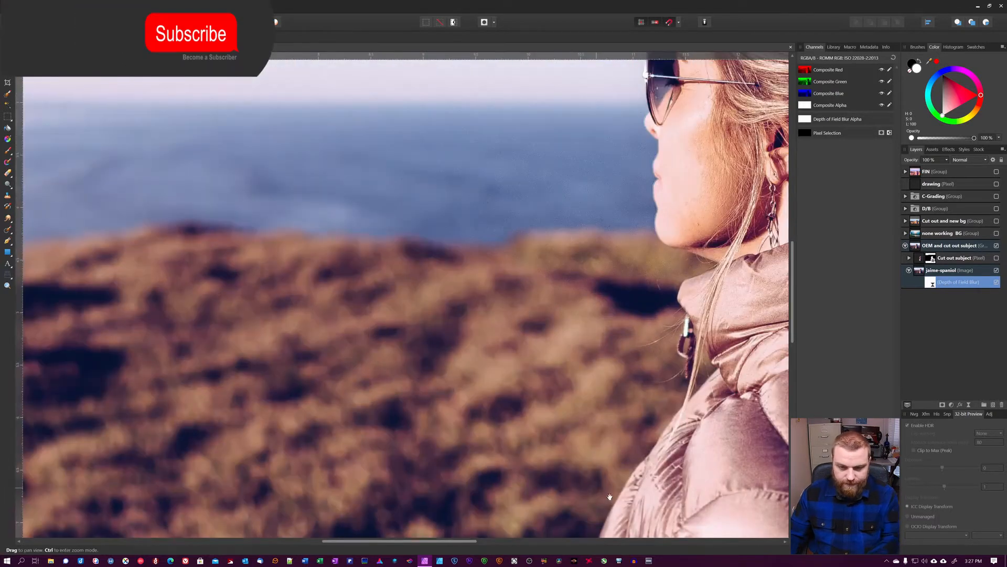
pyautogui.moveTo(609, 497); pyautogui.dragTo(618, 145)
pyautogui.moveTo(698, 236); pyautogui.dragTo(555, 412)
pyautogui.click(997, 283)
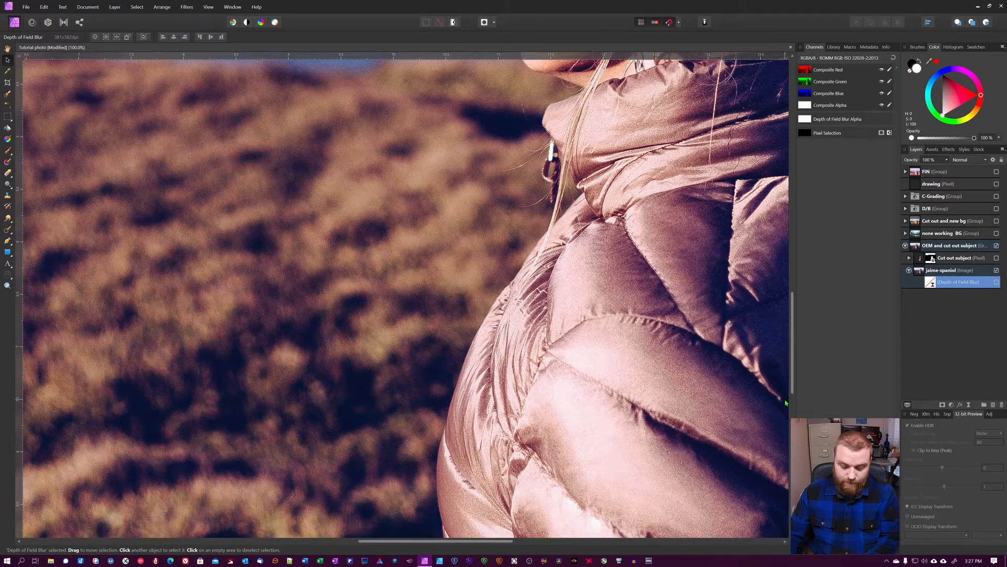
pyautogui.hotkey('ctrl', '0')
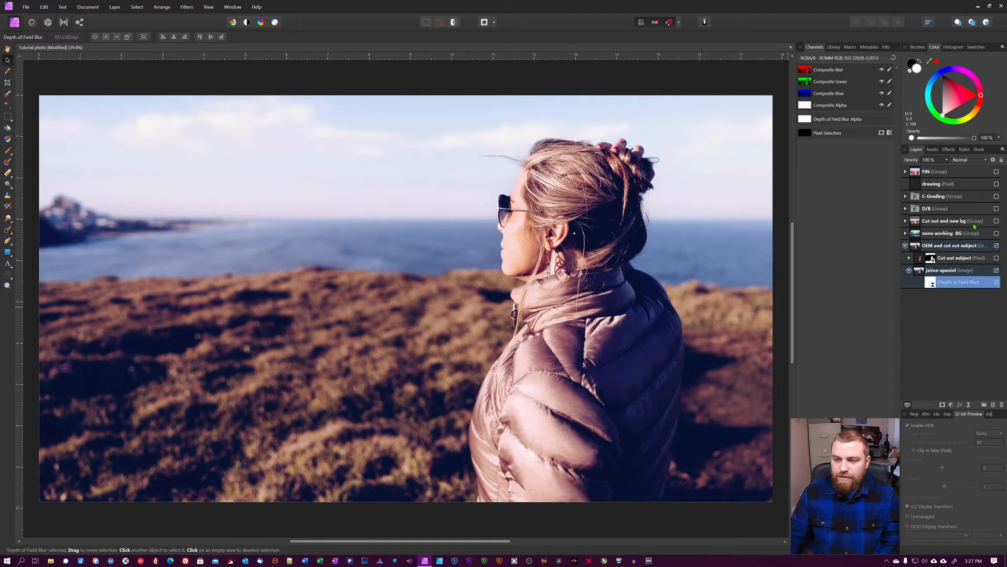
pyautogui.click(996, 221)
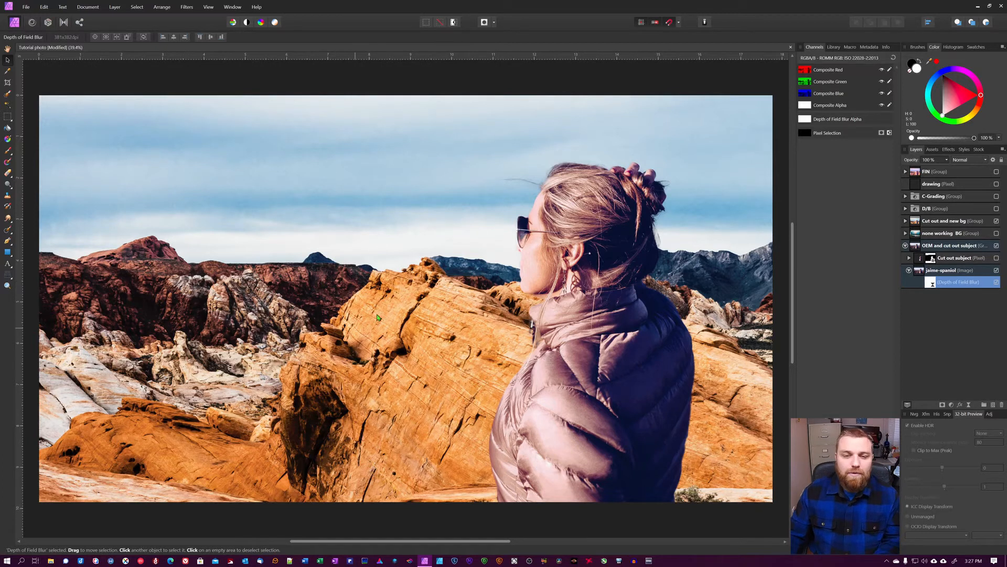
pyautogui.click(996, 221)
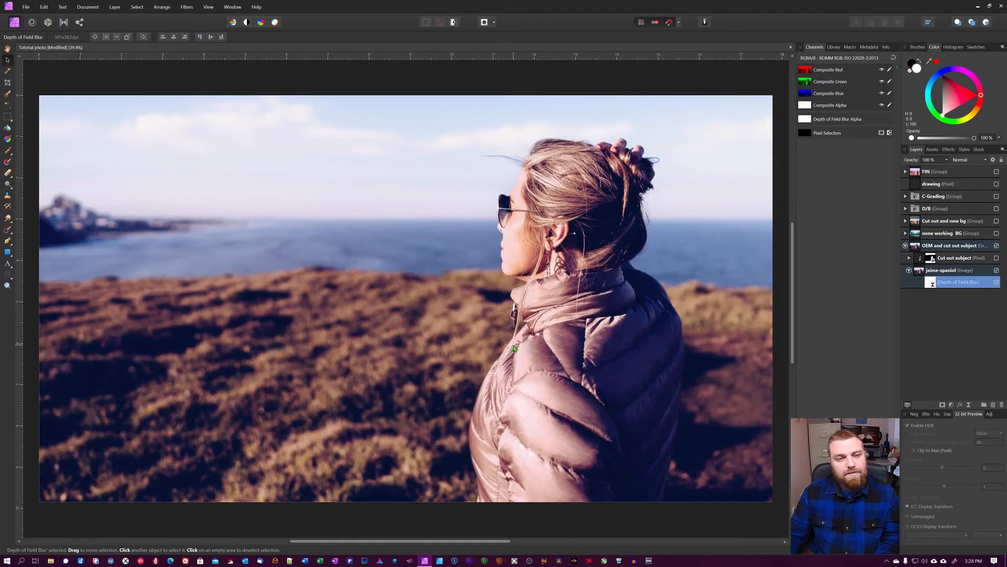
# Paint a selection over the woman with an enlarged Selection Brush on the jaime-spaniol layer.
pyautogui.click(7, 95)
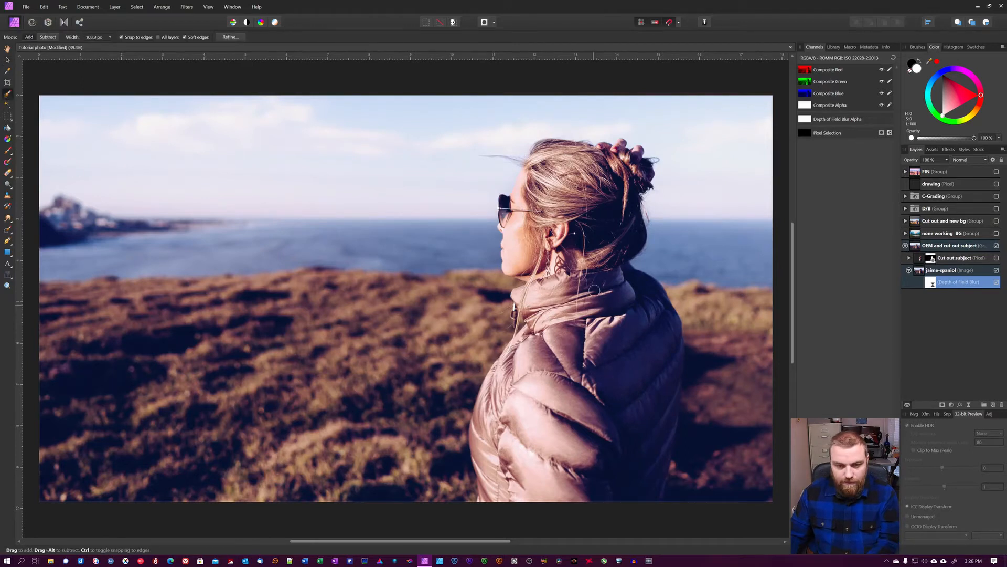
pyautogui.press(']')
pyautogui.press(']')
pyautogui.press(']')
pyautogui.press(']')
pyautogui.press(']')
pyautogui.press(']')
pyautogui.press(']')
pyautogui.press(']')
pyautogui.press(']')
pyautogui.press(']')
pyautogui.press(']')
pyautogui.moveTo(622, 180)
pyautogui.mouseDown()
pyautogui.moveTo(540, 182)
pyautogui.moveTo(523, 241)
pyautogui.moveTo(528, 365)
pyautogui.moveTo(504, 407)
pyautogui.moveTo(507, 449)
pyautogui.mouseUp()
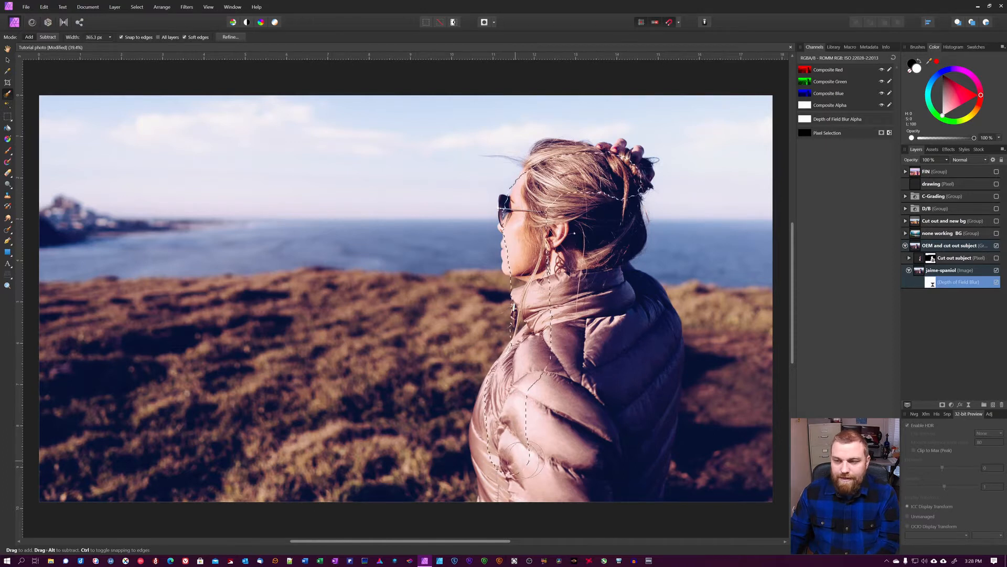
pyautogui.click(944, 270)
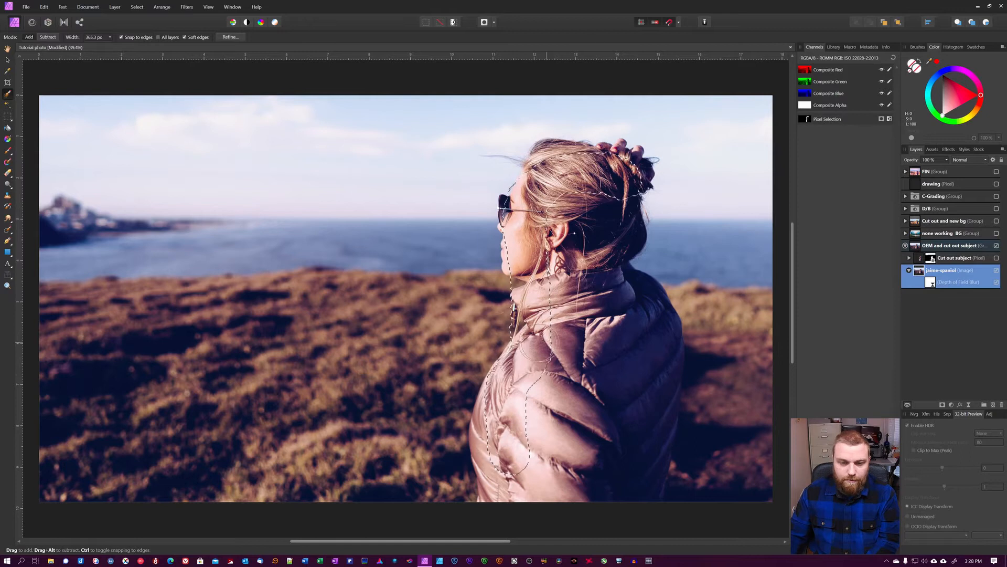
pyautogui.moveTo(535, 382)
pyautogui.mouseDown()
pyautogui.moveTo(527, 435)
pyautogui.moveTo(499, 477)
pyautogui.moveTo(530, 489)
pyautogui.moveTo(654, 468)
pyautogui.moveTo(641, 332)
pyautogui.moveTo(607, 225)
pyautogui.moveTo(567, 258)
pyautogui.moveTo(581, 219)
pyautogui.moveTo(557, 204)
pyautogui.mouseUp()
pyautogui.moveTo(680, 407)
pyautogui.mouseDown()
pyautogui.moveTo(729, 273)
pyautogui.moveTo(718, 285)
pyautogui.moveTo(748, 417)
pyautogui.moveTo(711, 504)
pyautogui.moveTo(716, 339)
pyautogui.moveTo(673, 528)
pyautogui.moveTo(461, 403)
pyautogui.moveTo(447, 414)
pyautogui.moveTo(449, 489)
pyautogui.mouseUp()
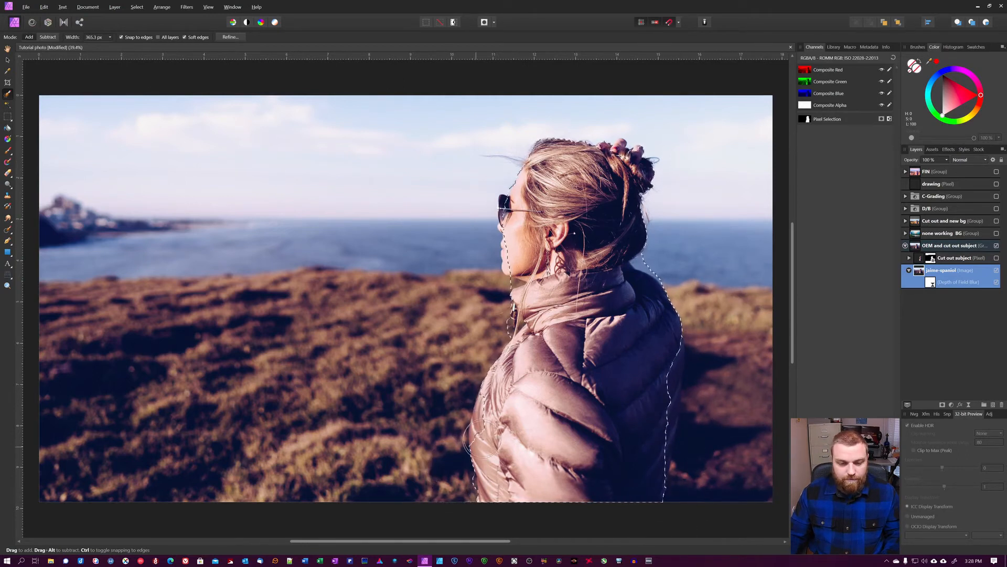
pyautogui.moveTo(657, 430); pyautogui.dragTo(654, 326)
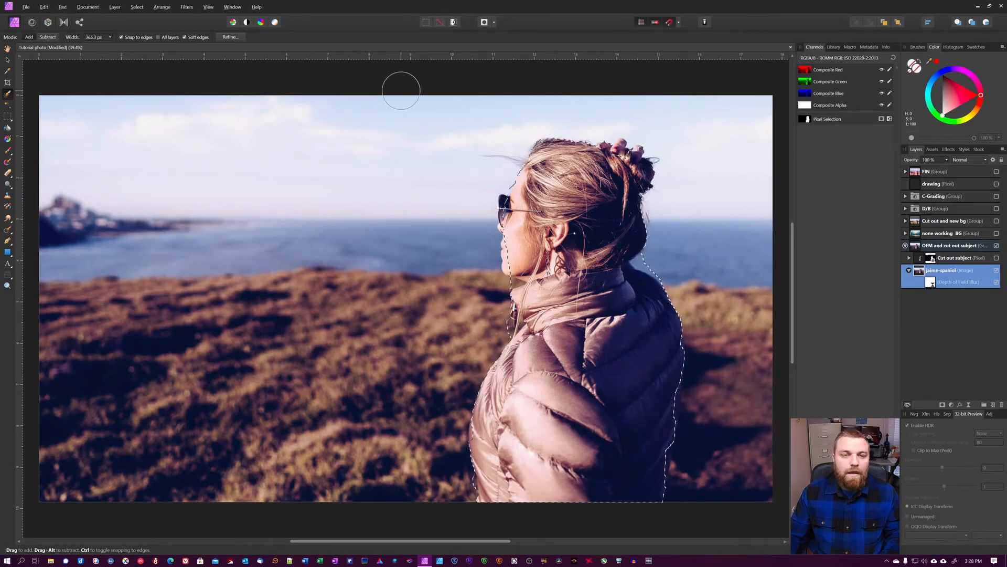
# Open Refine Selection, adjust the border width and feather sliders, then cancel the dialog.
pyautogui.click(230, 37)
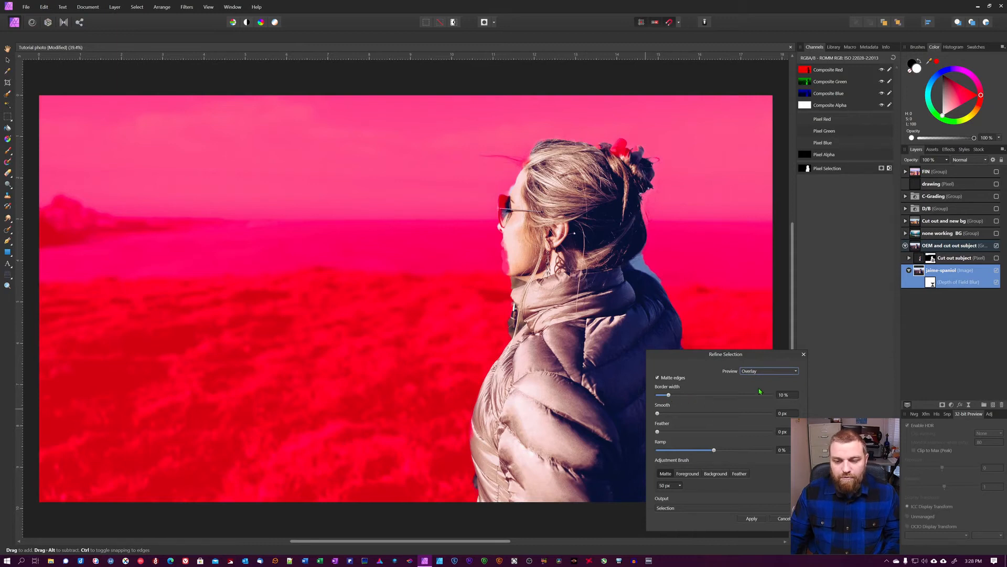
pyautogui.moveTo(736, 354); pyautogui.dragTo(853, 345)
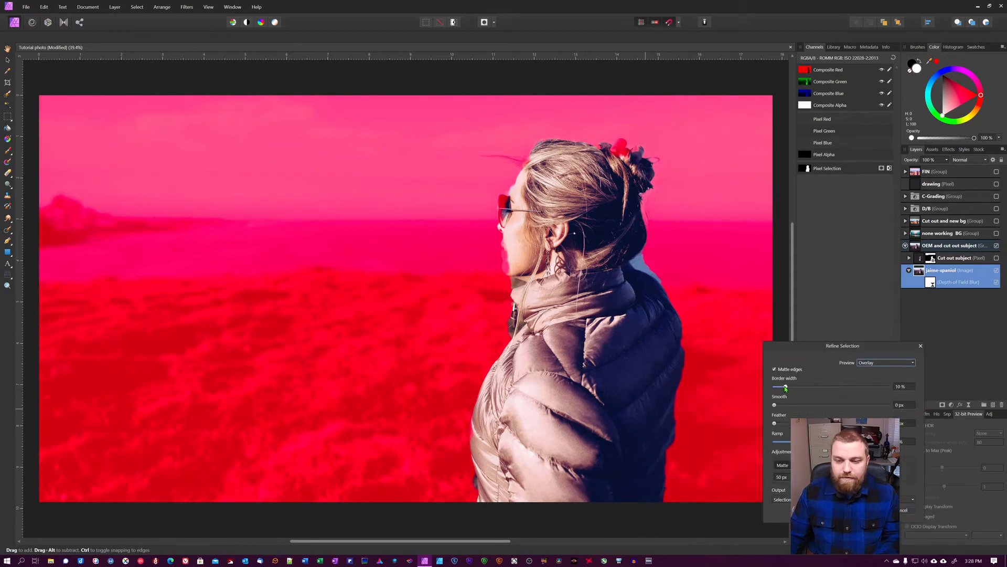
pyautogui.moveTo(785, 388)
pyautogui.mouseDown()
pyautogui.moveTo(774, 388)
pyautogui.moveTo(787, 389)
pyautogui.mouseUp()
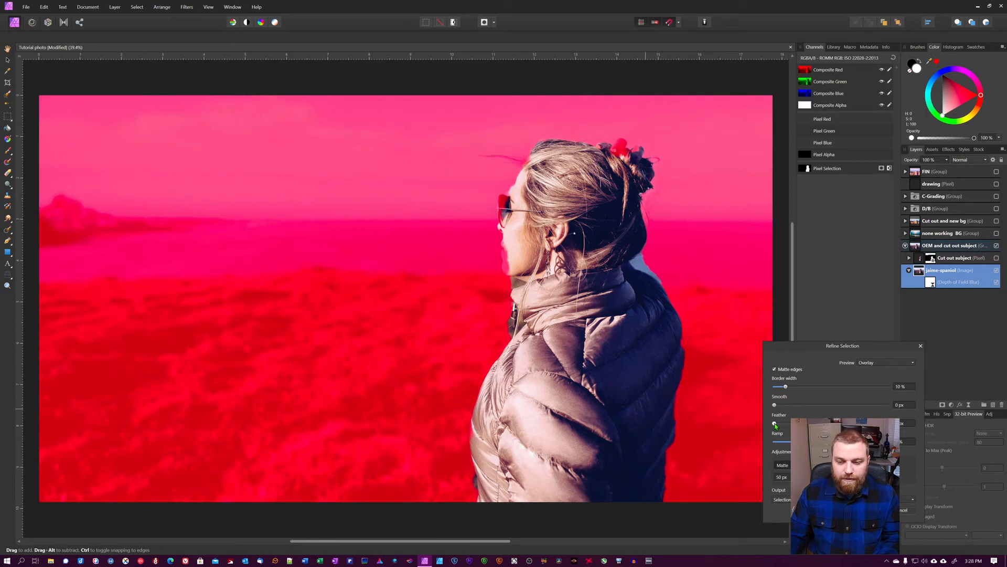
pyautogui.moveTo(775, 425); pyautogui.dragTo(779, 424)
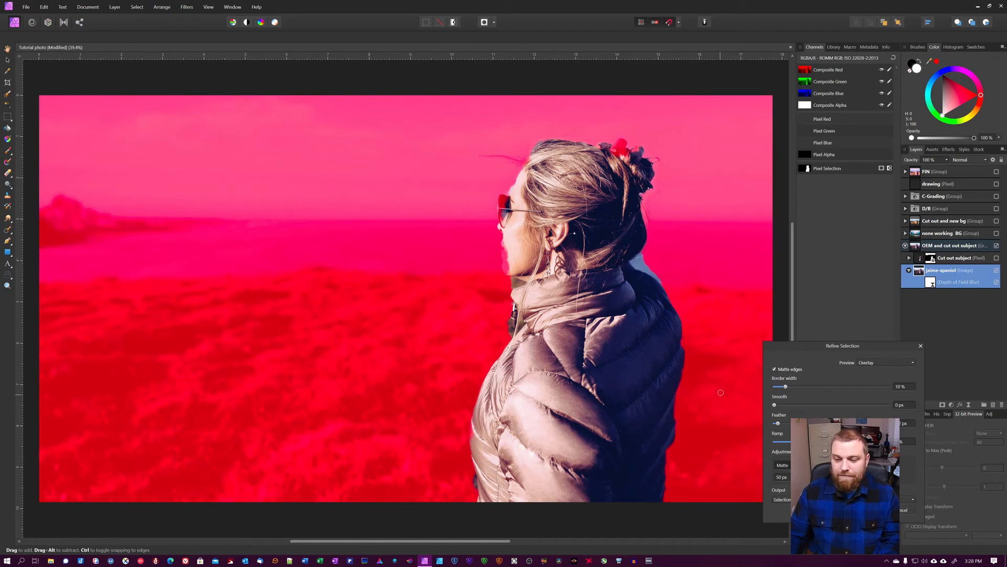
pyautogui.click(905, 511)
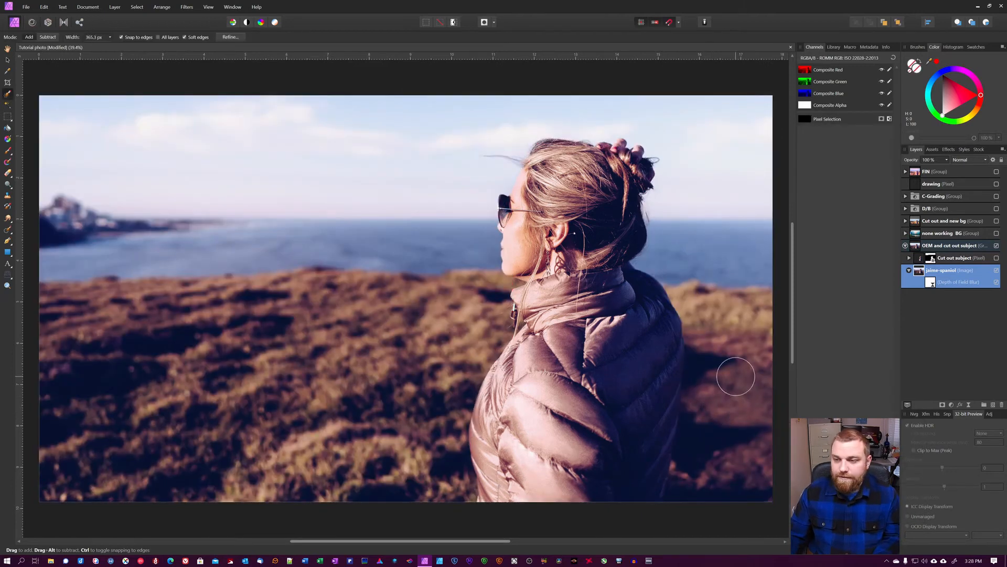
# Switch to the Move tool and turn on the Cut out and new bg and FIN groups to show the final composite.
pyautogui.press('v')
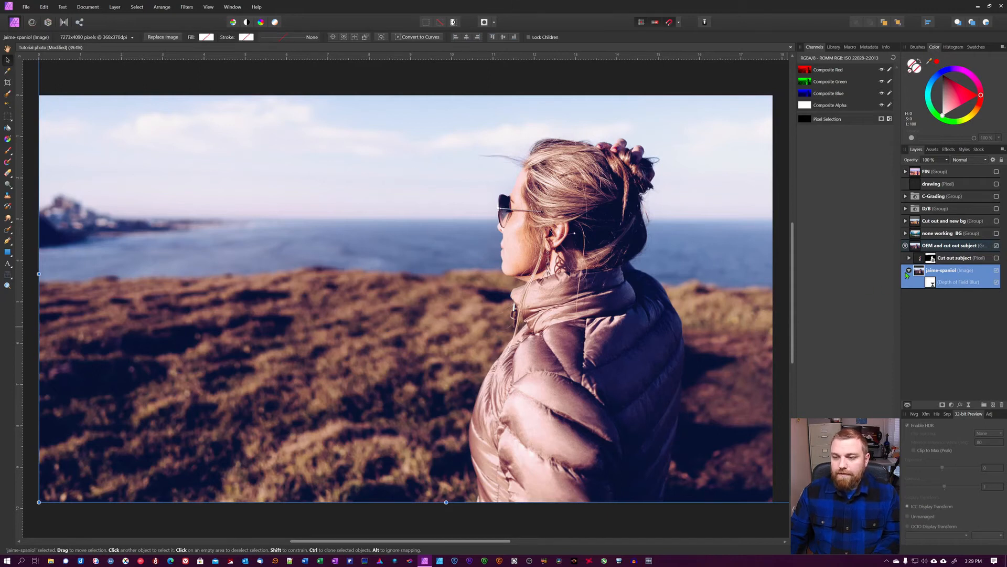
pyautogui.click(997, 283)
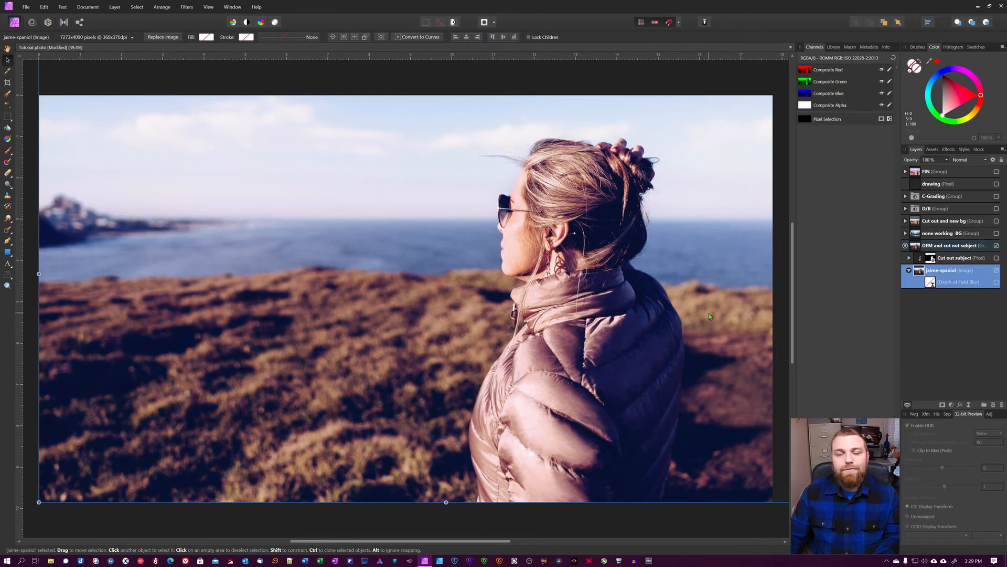
pyautogui.click(996, 221)
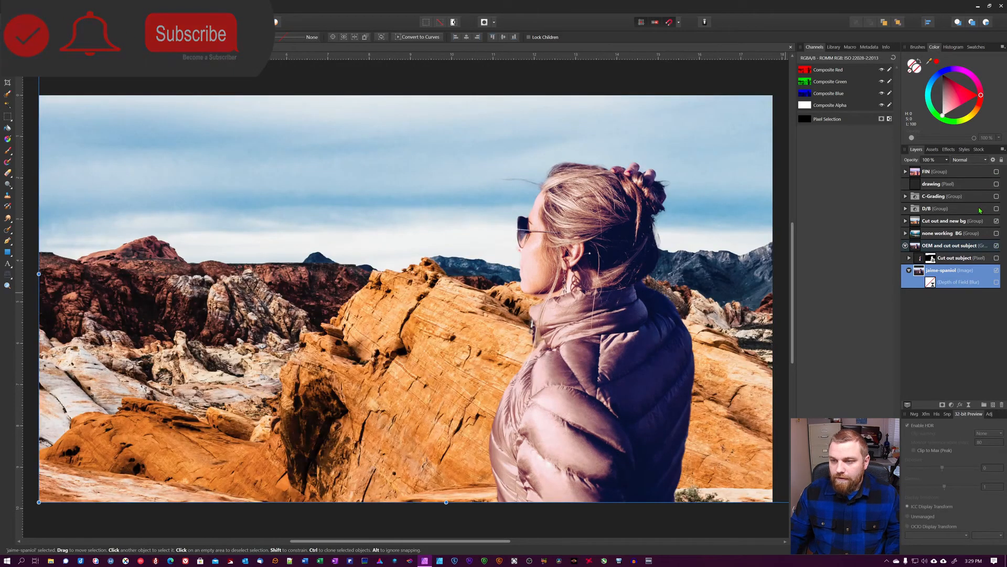
pyautogui.click(980, 205)
pyautogui.click(974, 220)
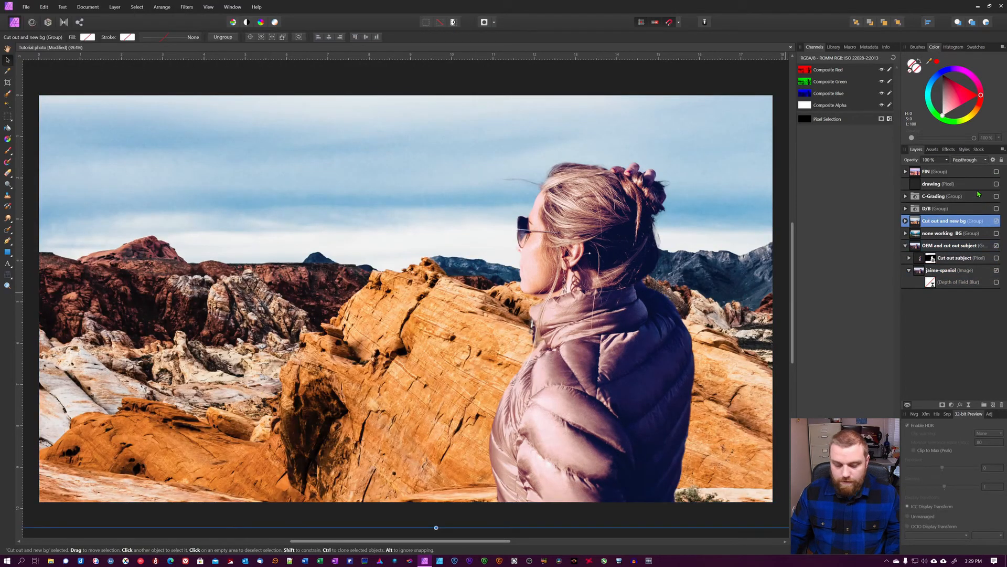
pyautogui.keyDown('shift'); pyautogui.click(980, 173); pyautogui.keyUp('shift')
pyautogui.click(997, 172)
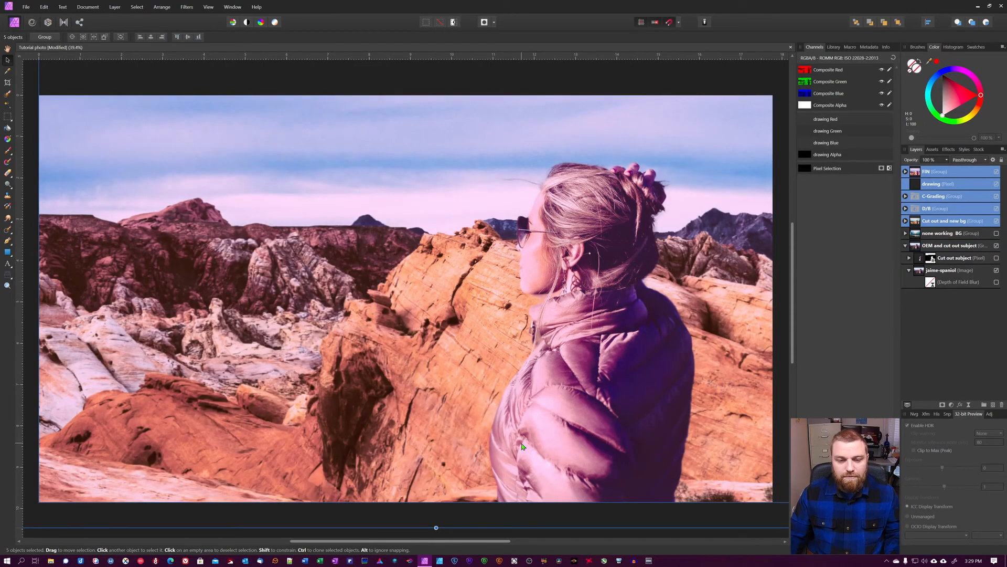
# Expand the Cut out and new bg, Subject and FIN groups to examine their layers.
pyautogui.click(905, 220)
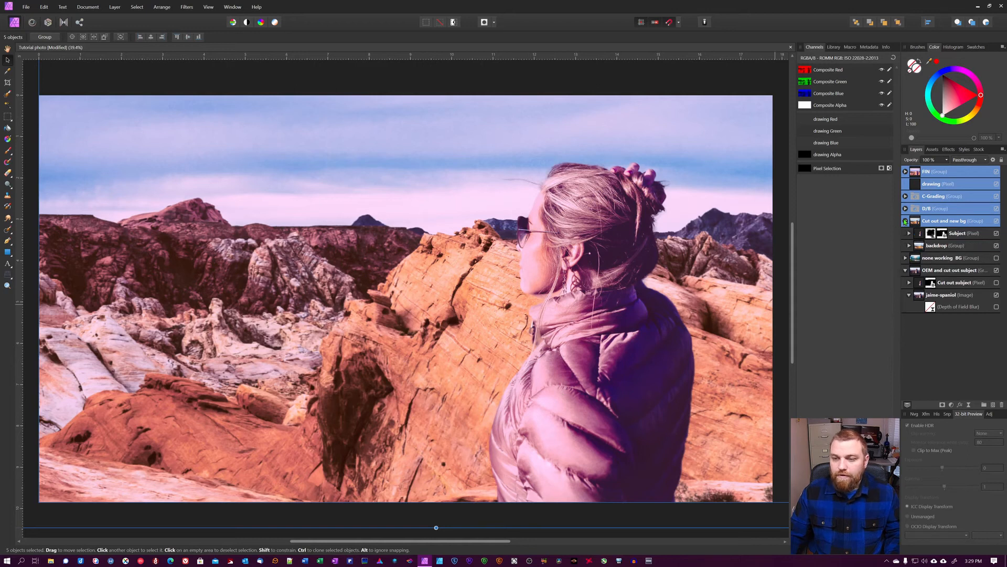
pyautogui.click(909, 234)
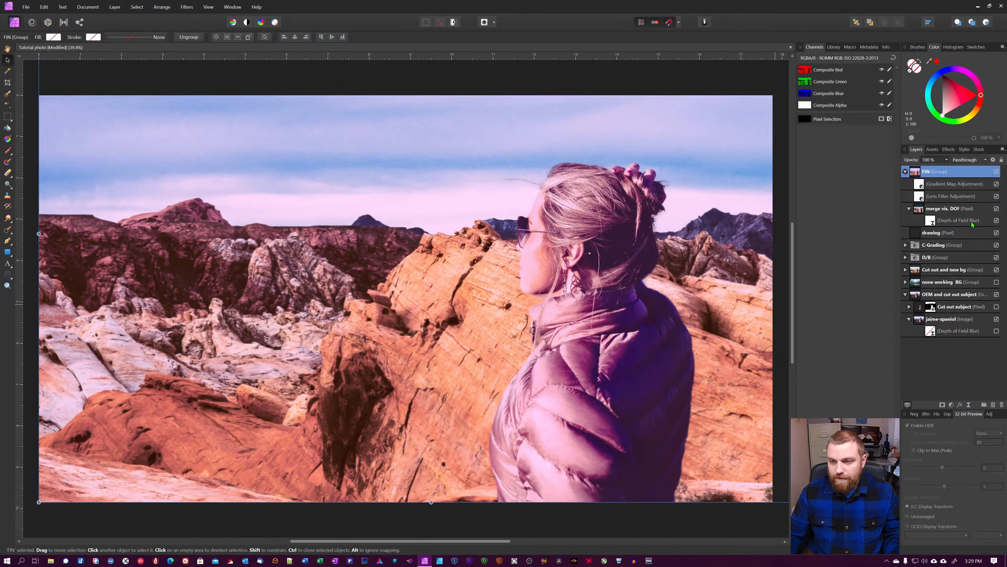
pyautogui.click(972, 211)
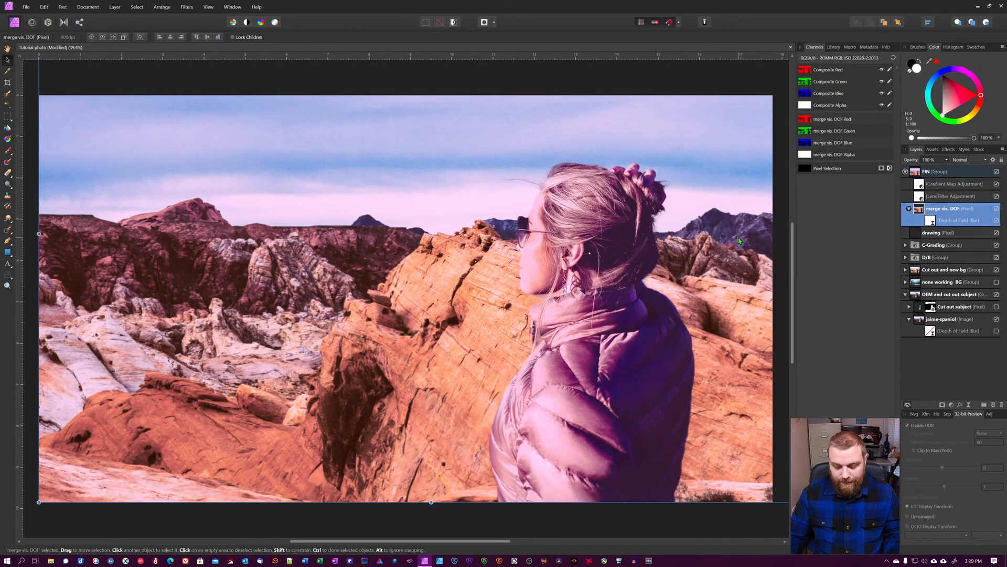
# Zoom in on the merge vis. DOF layer and toggle its Depth of Field Blur to compare the detail.
pyautogui.hotkey('ctrl', '+')
pyautogui.hotkey('ctrl', '+')
pyautogui.hotkey('ctrl', '+')
pyautogui.press('space')
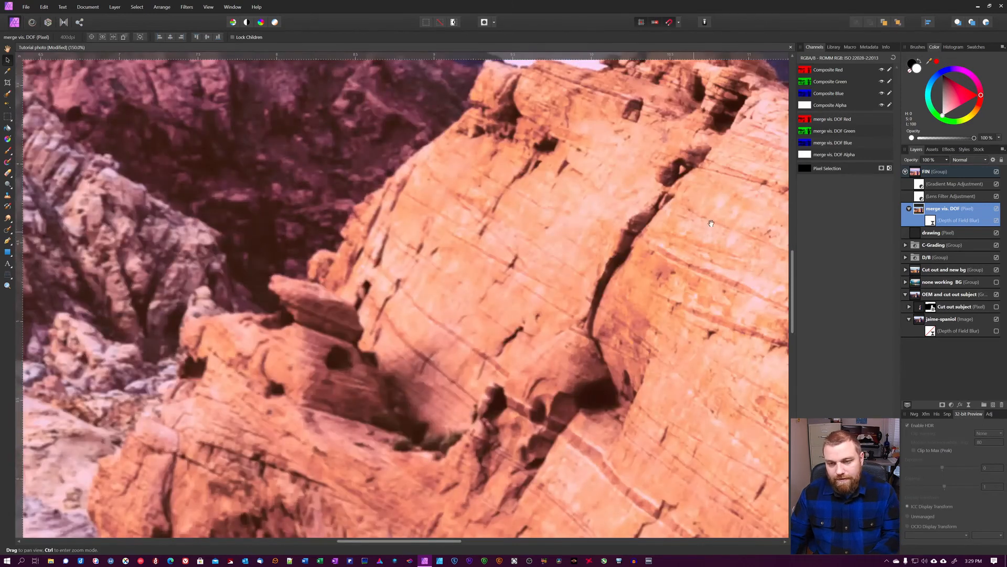
pyautogui.moveTo(711, 223); pyautogui.dragTo(91, 345)
pyautogui.moveTo(763, 234); pyautogui.dragTo(407, 243)
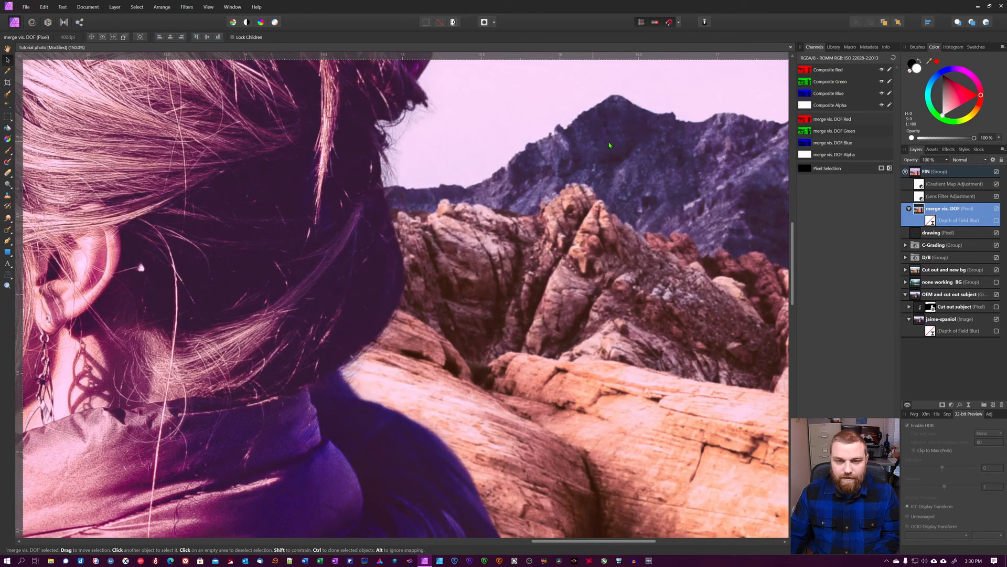
pyautogui.click(997, 221)
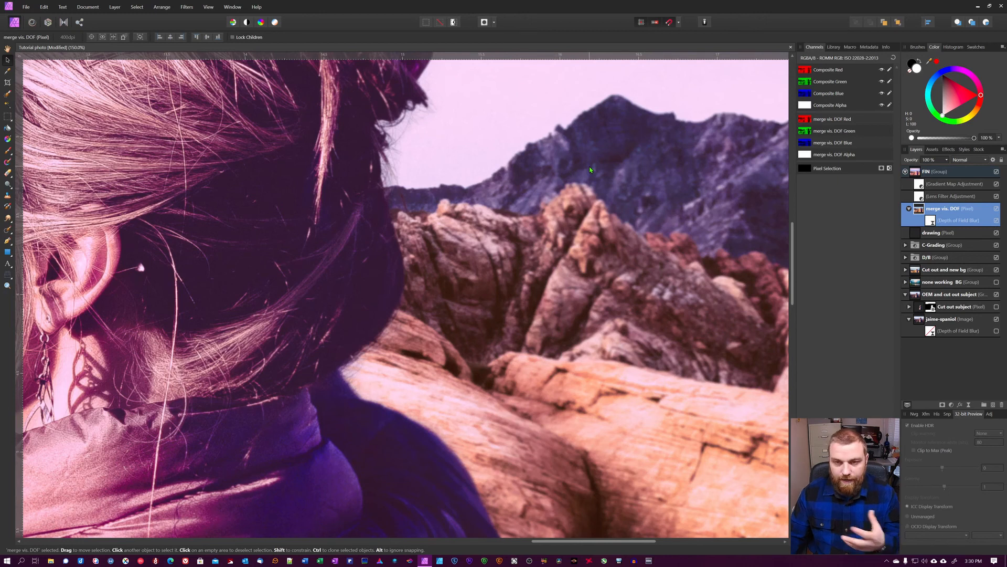
pyautogui.hotkey('ctrl', '0')
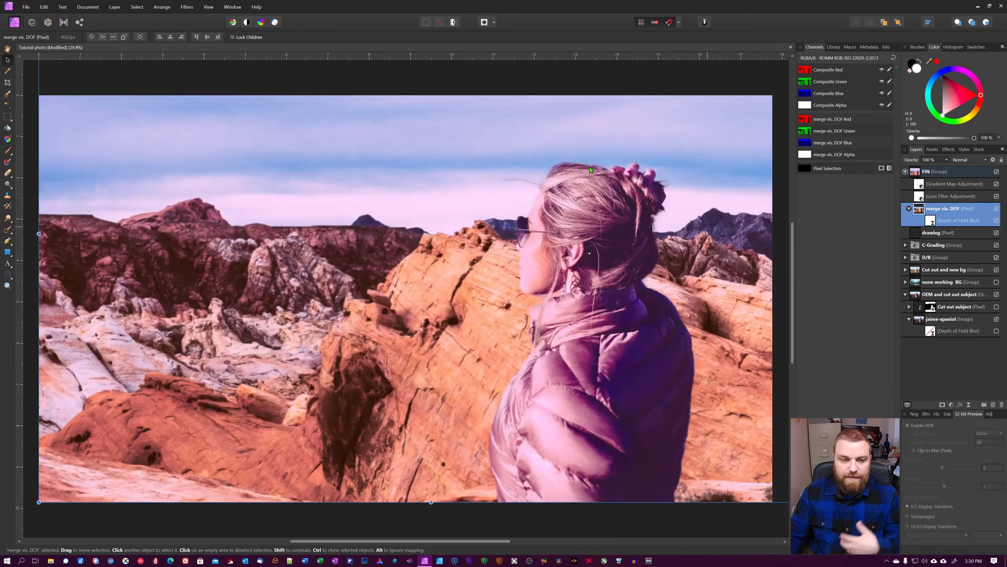